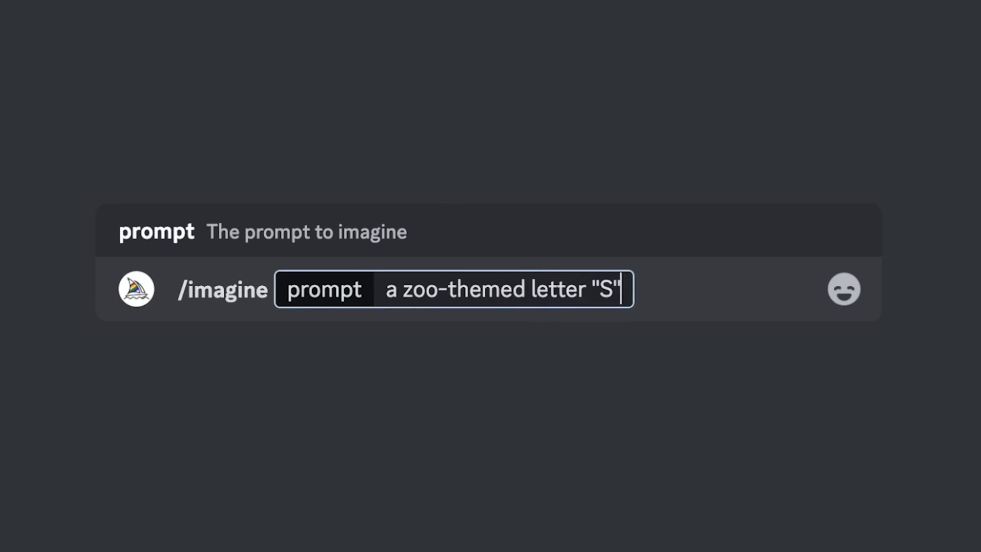
# Complete the S prompt with 'font, white background' and select its wording from the generated image message.
pyautogui.write('ckground')
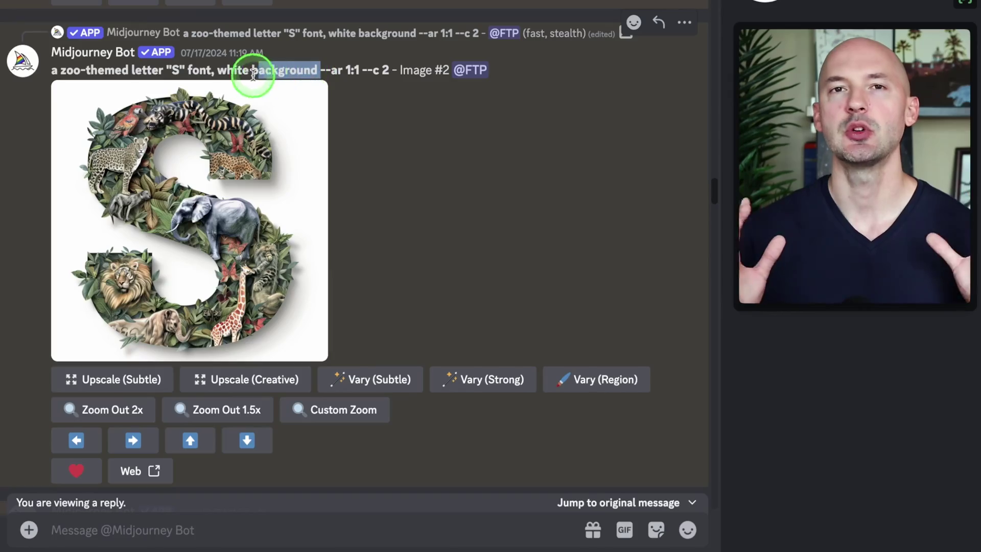
pyautogui.moveTo(253, 74); pyautogui.dragTo(50, 69)
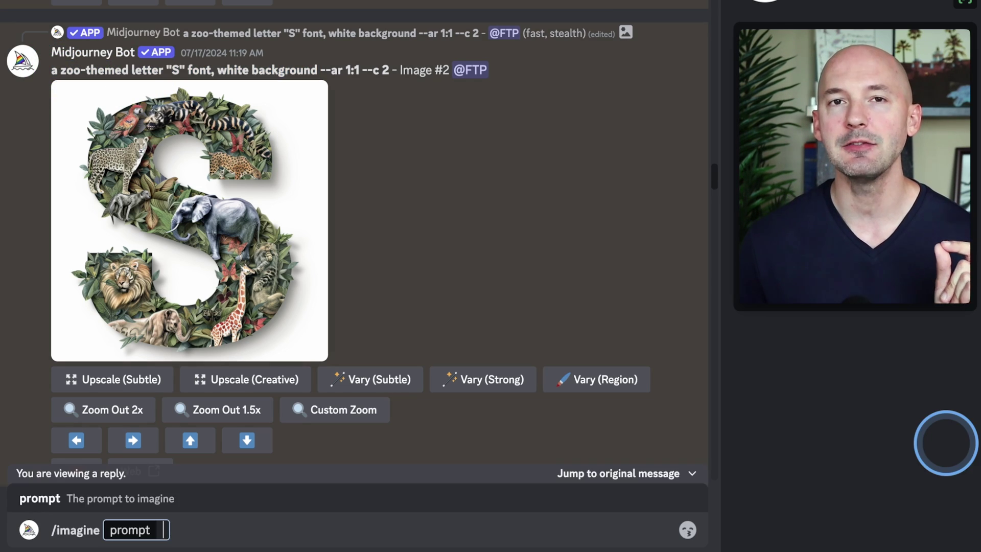
# Paste the copied prompt into a new /imagine and replace "S" with {"Y","O","U","T","B","E"}.
pyautogui.write('a zoo-themed letter "S" font, white background')
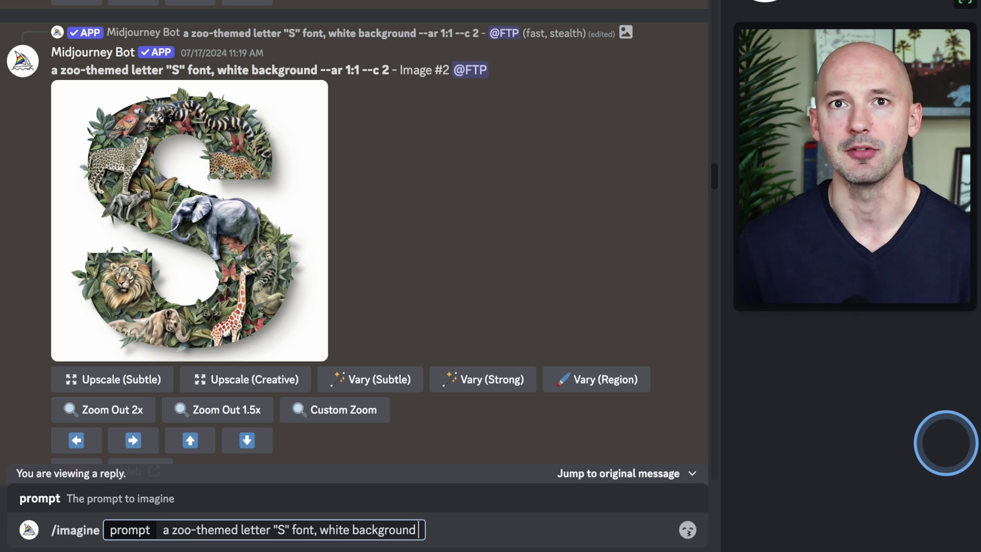
pyautogui.click(289, 530)
pyautogui.press('BackSpace')
pyautogui.press('BackSpace')
pyautogui.press('BackSpace')
pyautogui.write('{"Y","O')
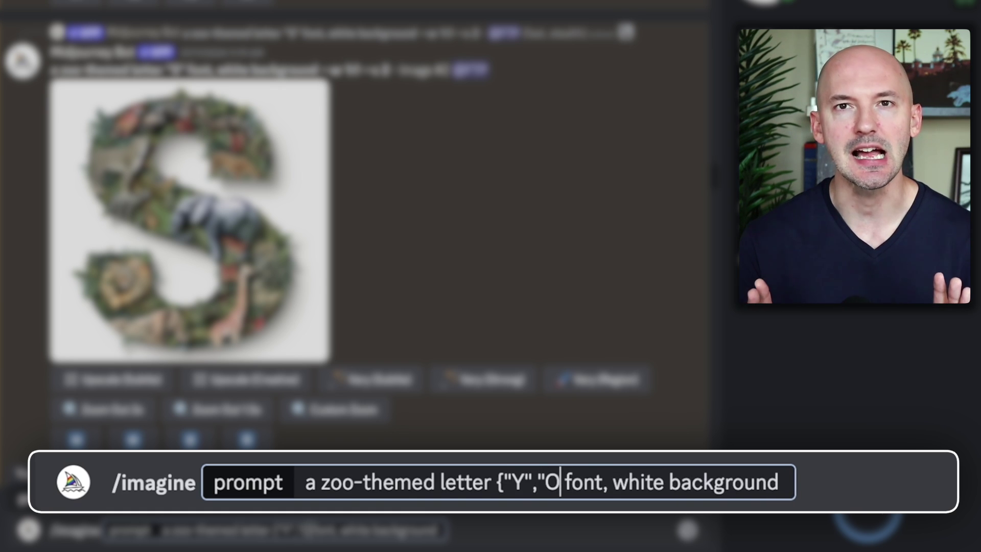
pyautogui.write('","')
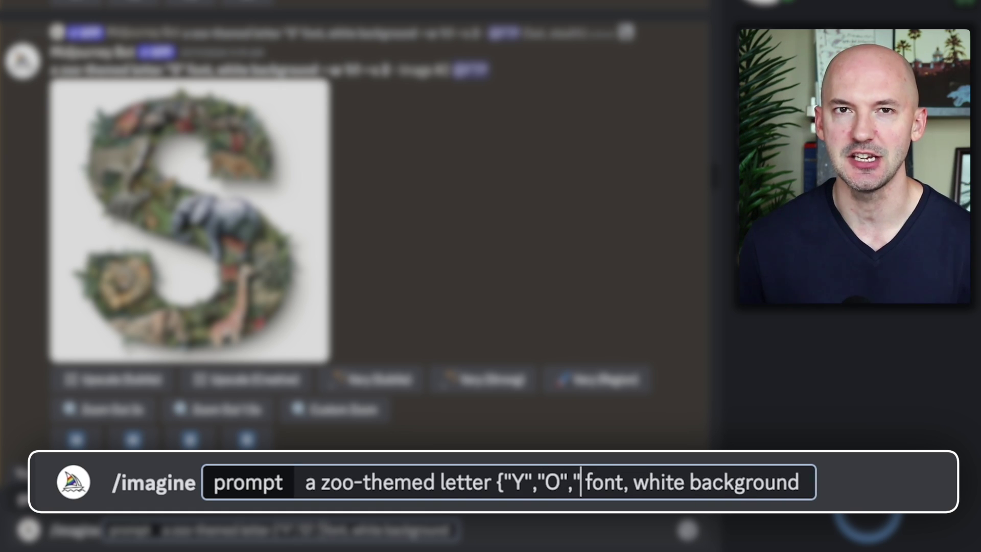
pyautogui.write('U","')
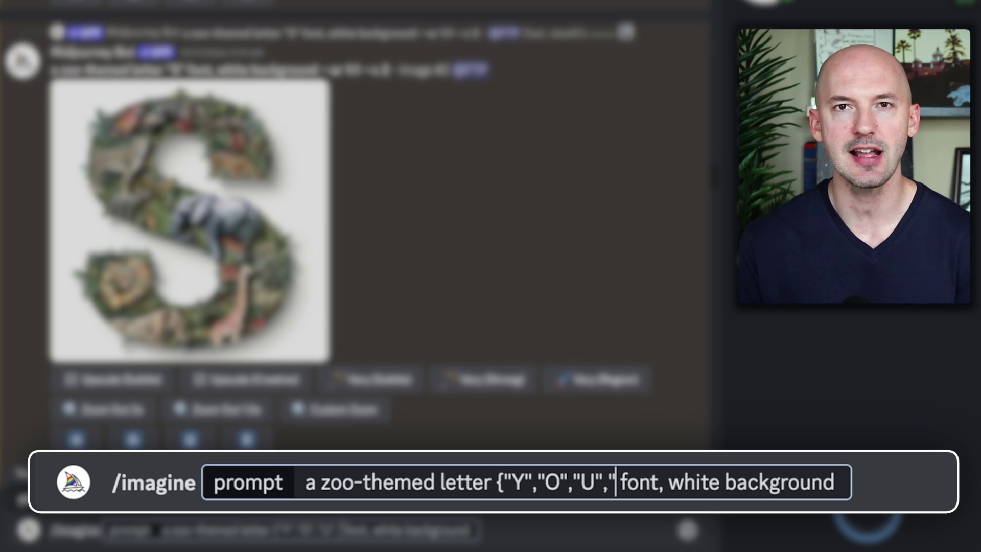
pyautogui.write('T",')
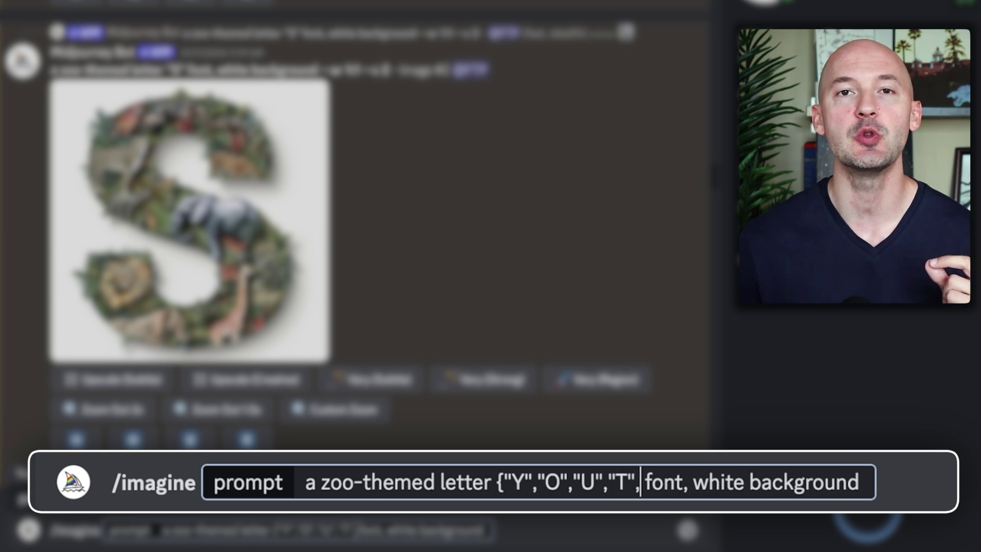
pyautogui.write('"B')
pyautogui.write('","E')
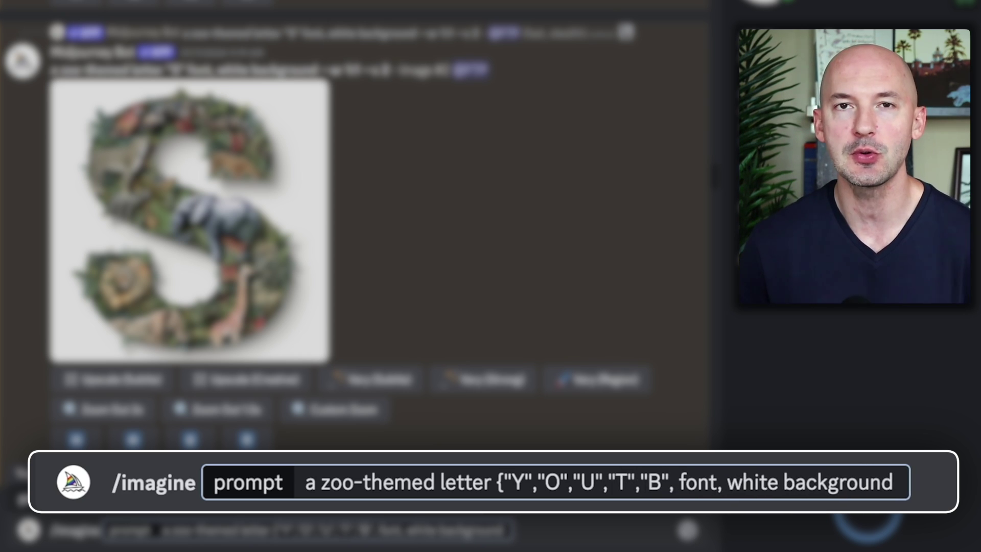
pyautogui.write('"')
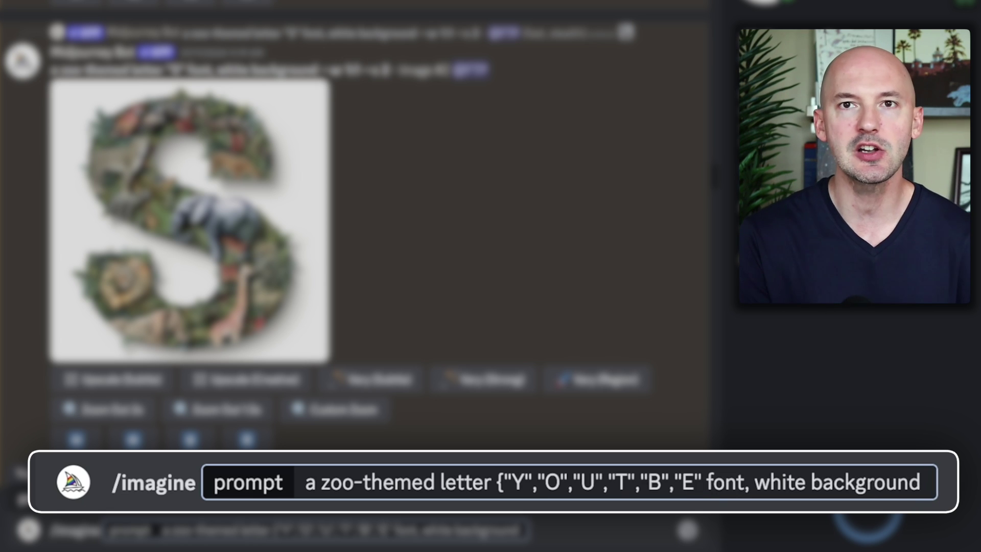
pyautogui.write('}')
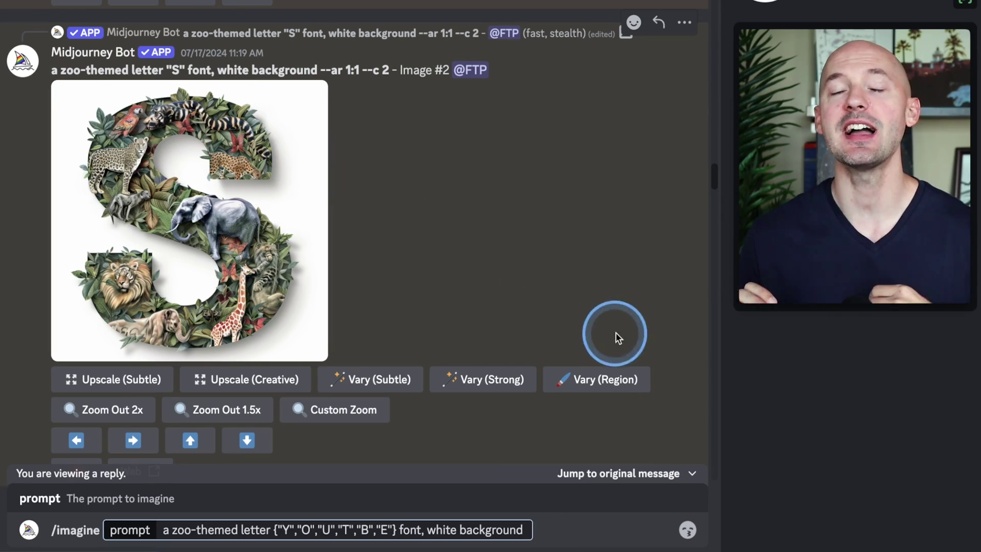
pyautogui.click(246, 195)
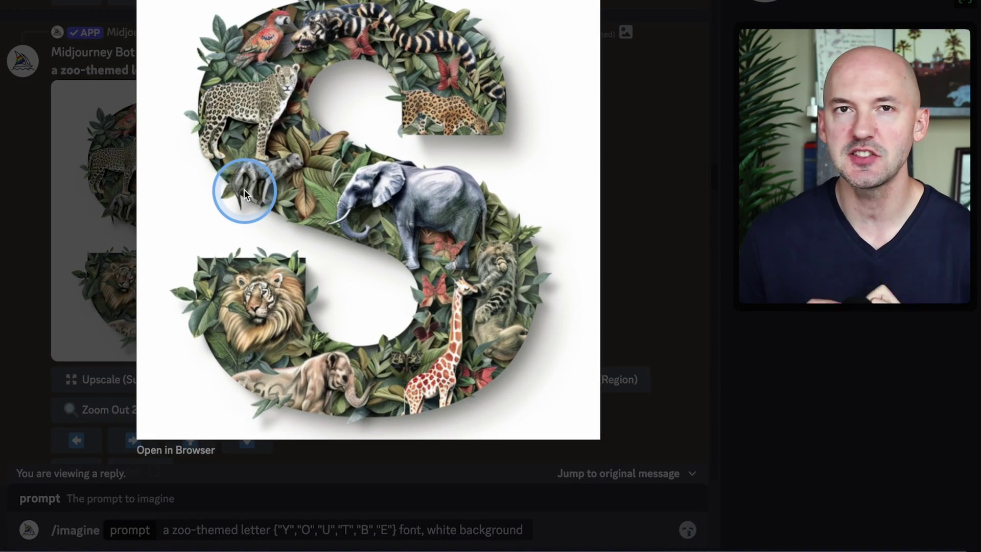
# Copy the upscaled S image's address and paste it at the end of the letter-set prompt.
pyautogui.rightClick(370, 181)
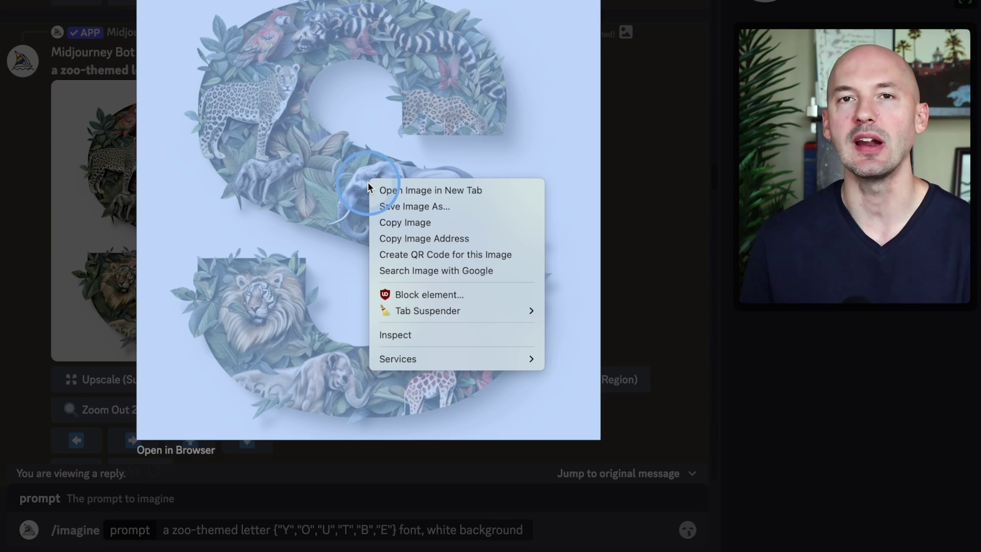
pyautogui.click(403, 238)
pyautogui.click(709, 289)
pyautogui.hotkey('ctrl', 'v')
pyautogui.click(562, 445)
pyautogui.press('super+v')
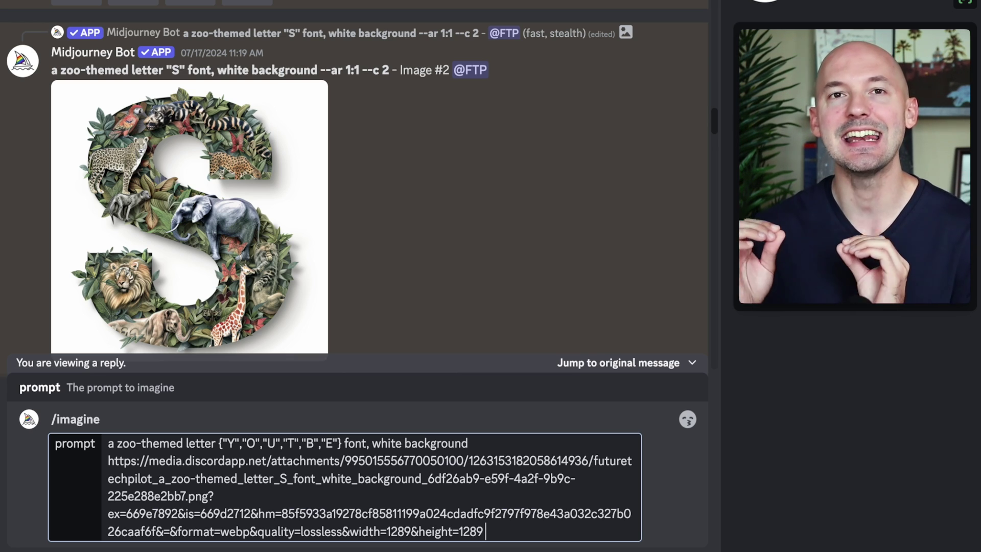
# Append --iw 3 --sref with the S image link, followed by --sw 1000.
pyautogui.write('--iw 3 --sref')
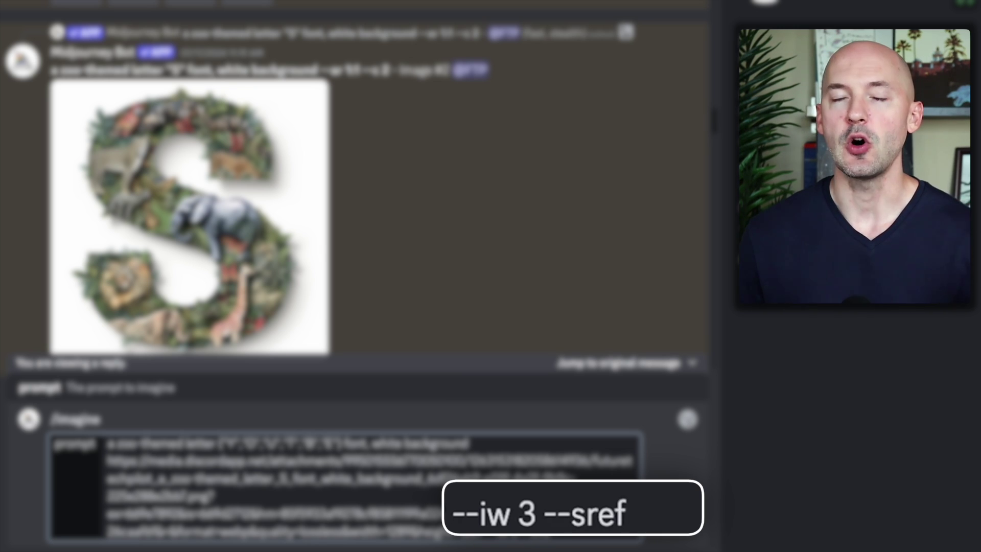
pyautogui.hotkey('ctrl', 'v')
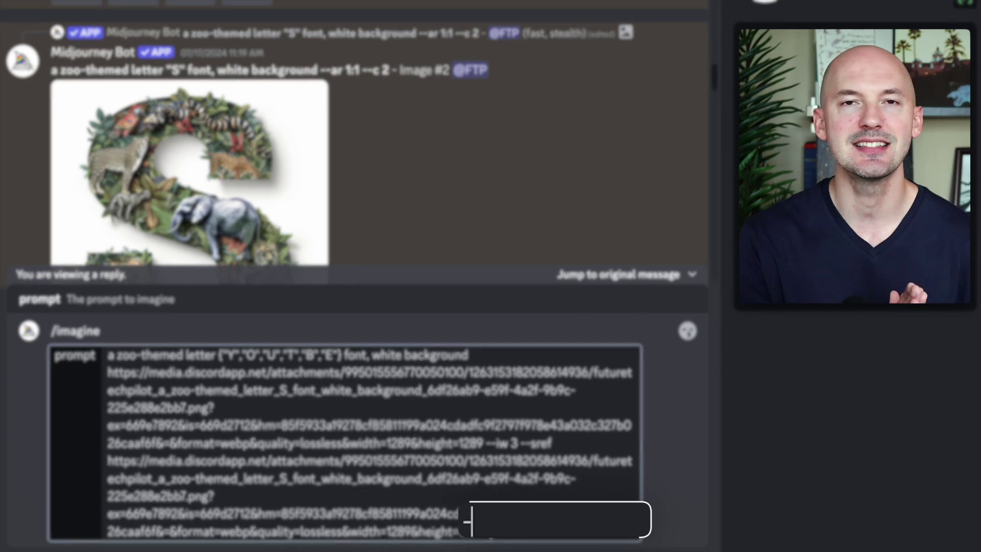
pyautogui.write('--sw')
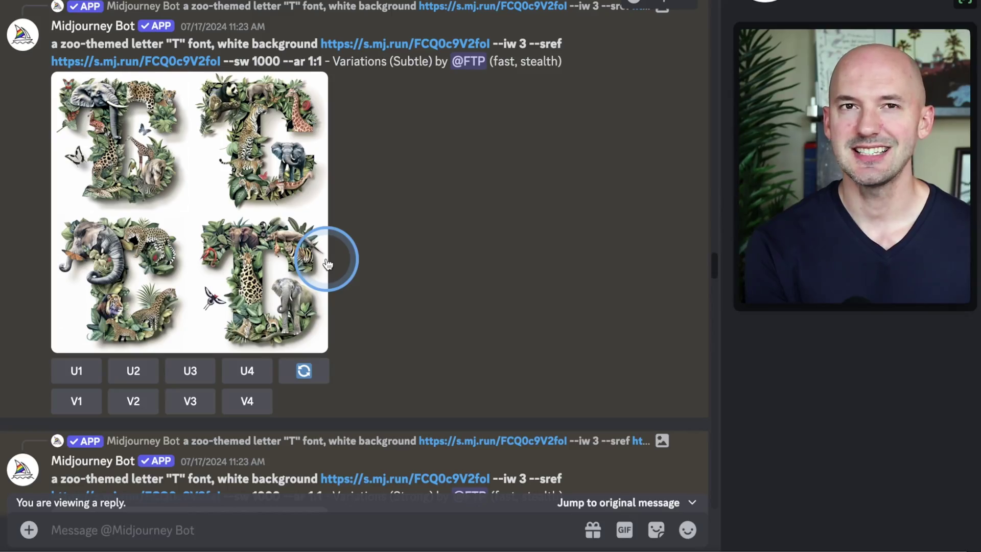
pyautogui.scroll(-8, 328, 263)
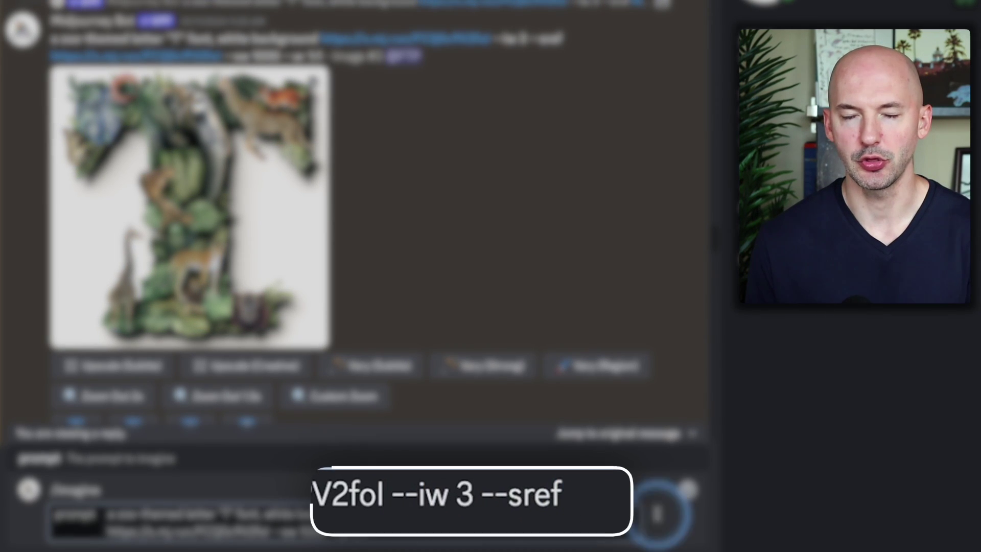
pyautogui.click(810, 517)
pyautogui.write('.5')
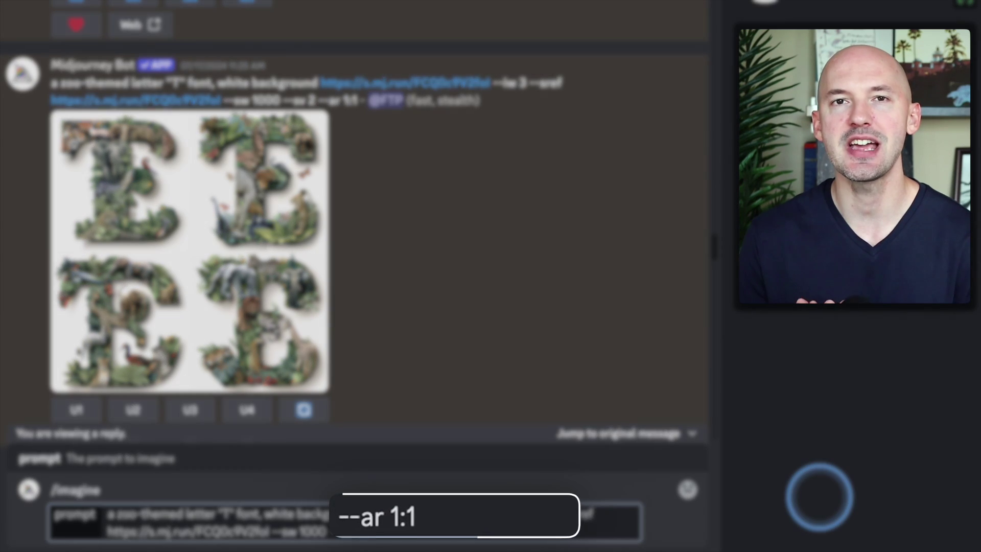
# Insert --sv into the letter prompt just before --ar 1:1.
pyautogui.write('--sv --ar 1:1')
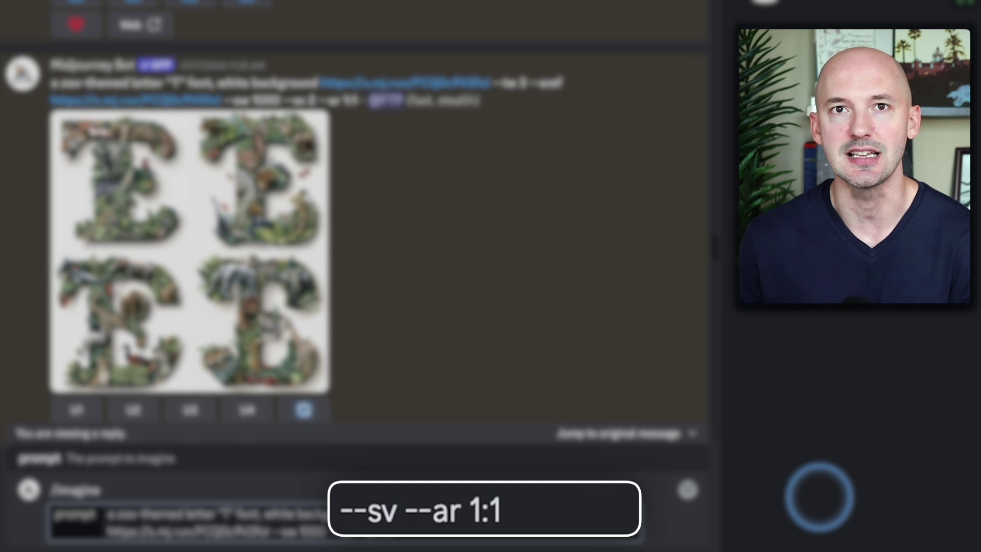
# Give --sv the permutation values {1,2,3}.
pyautogui.write('{1,2,3}')
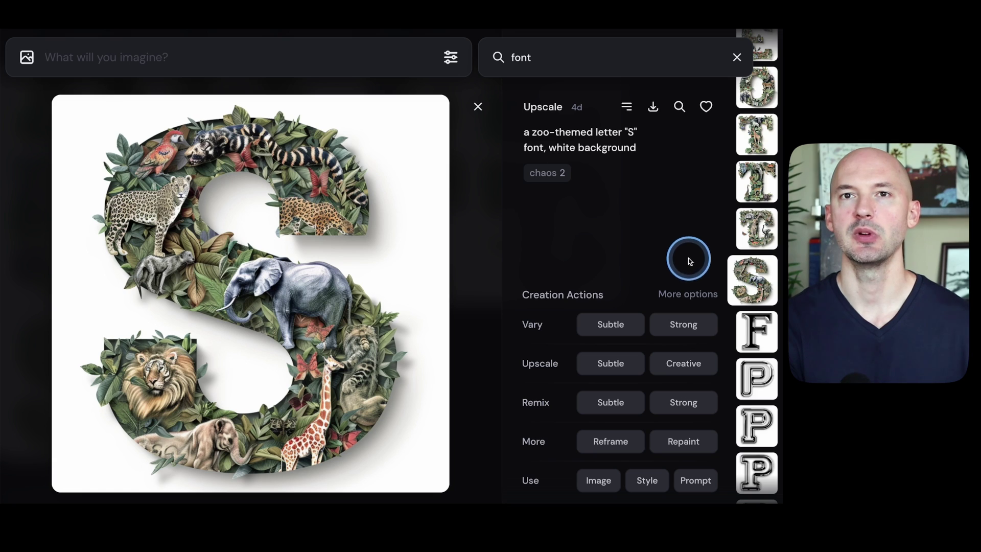
# Reuse the S image's prompt, replacing the letter S with {"F","T","P"}.
pyautogui.click(691, 296)
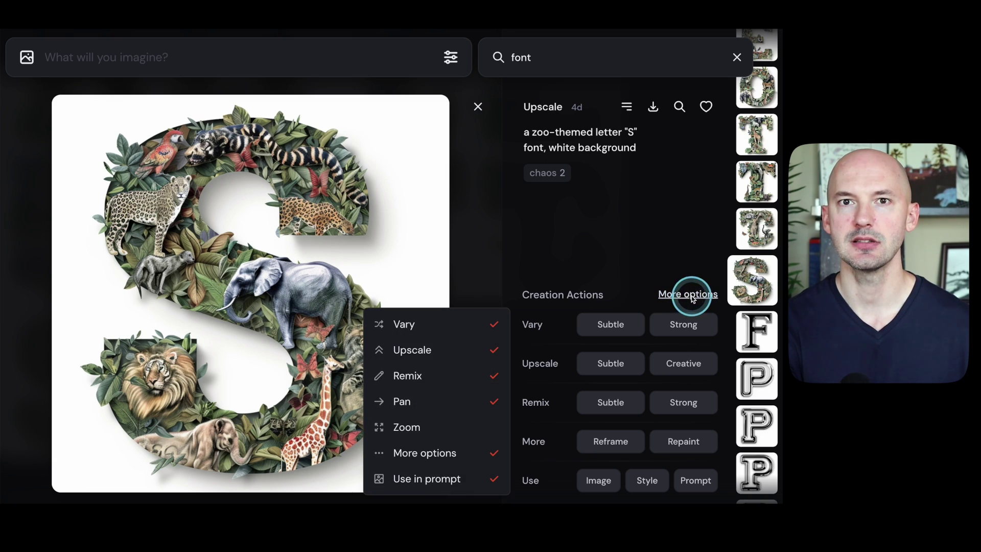
pyautogui.click(442, 488)
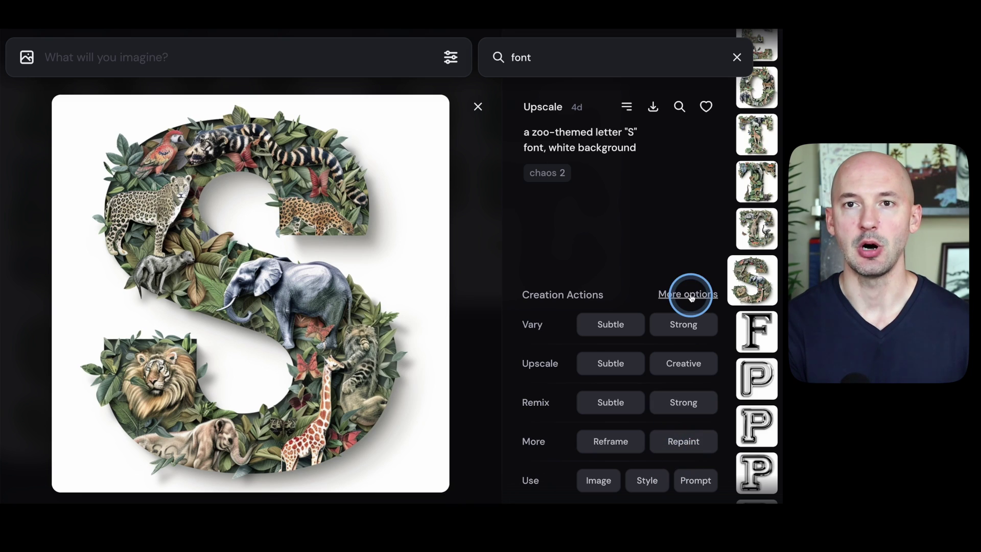
pyautogui.click(693, 481)
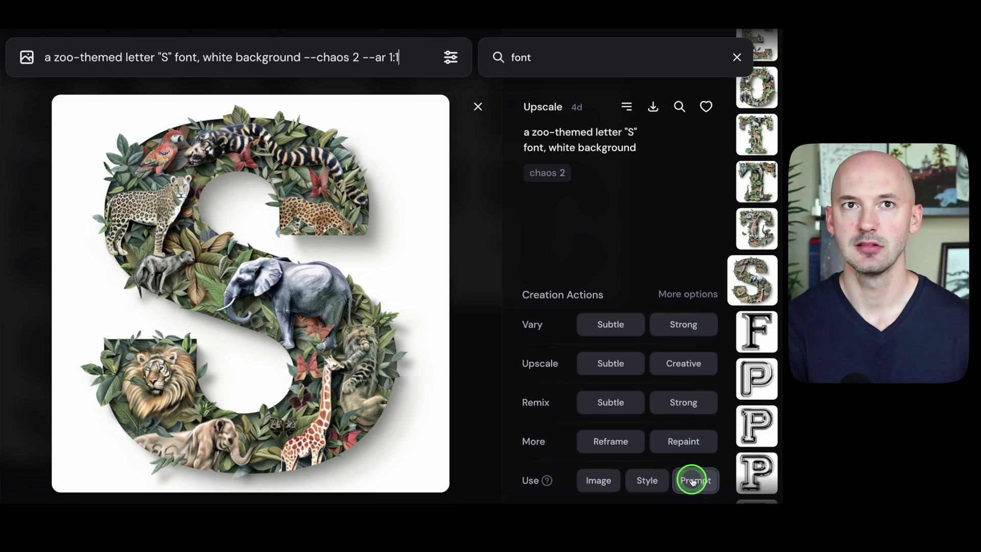
pyautogui.doubleClick(158, 56)
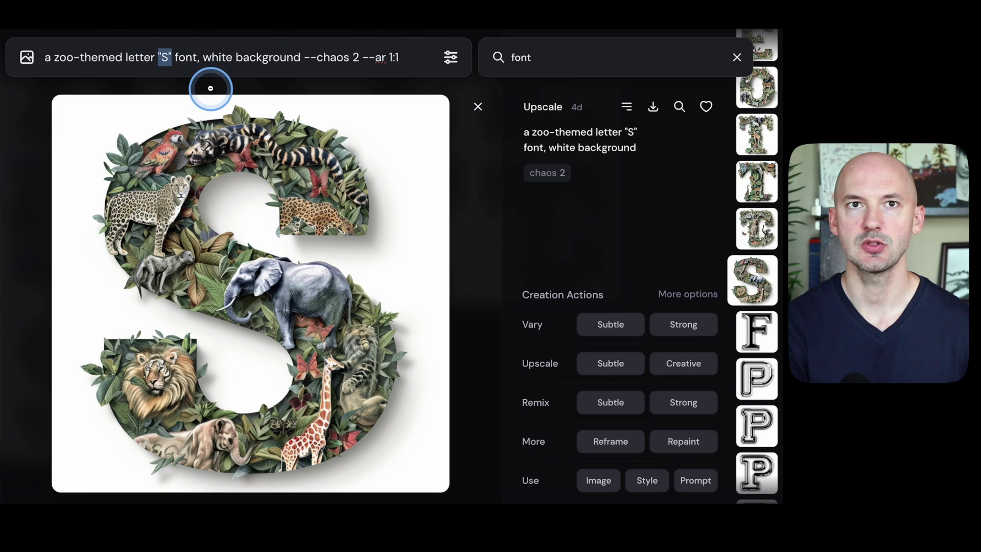
pyautogui.write('{')
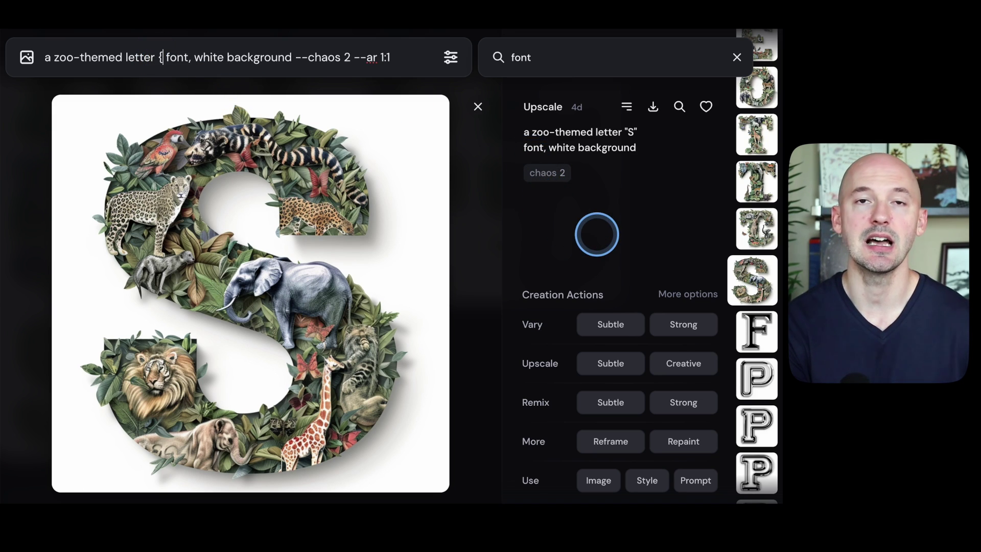
pyautogui.write('"F","T","P"}')
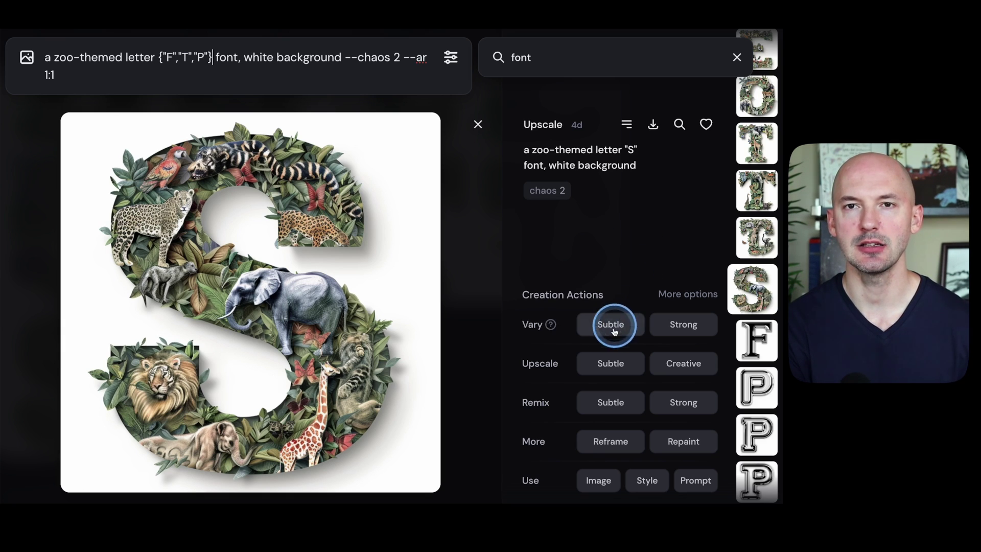
# Add the S image as image and style reference with --iw 3 --sw 1000 before the aspect ratio.
pyautogui.click(603, 485)
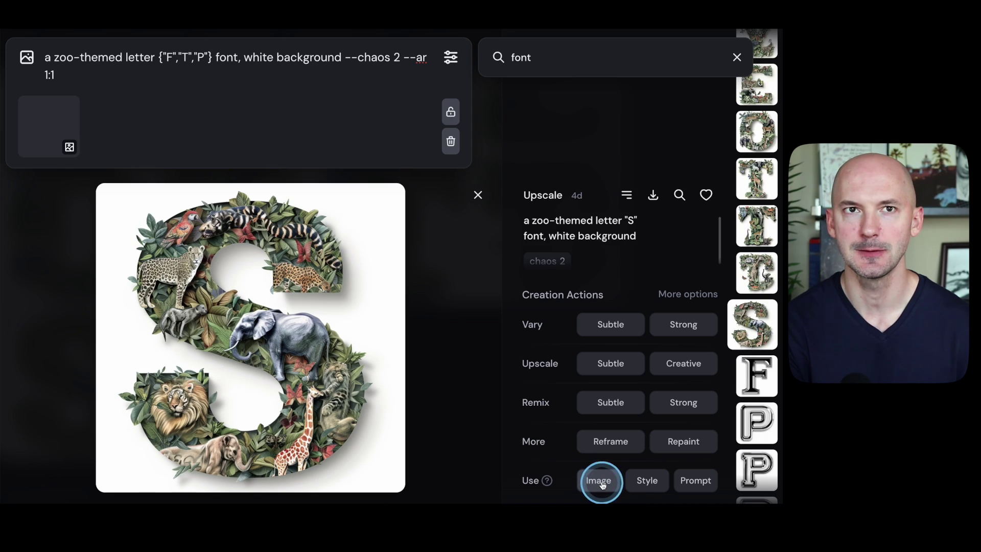
pyautogui.click(644, 484)
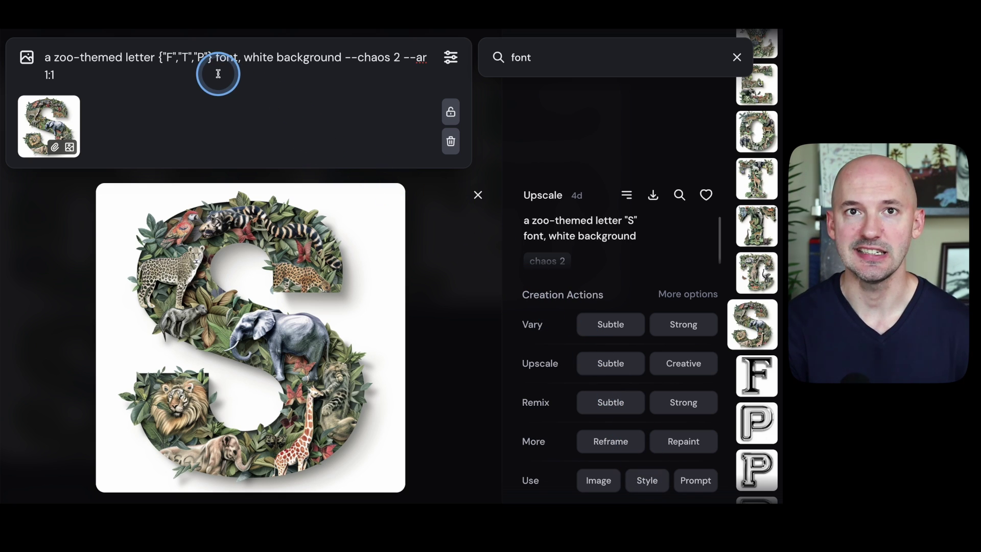
pyautogui.click(410, 57)
pyautogui.write('--iw 3 --')
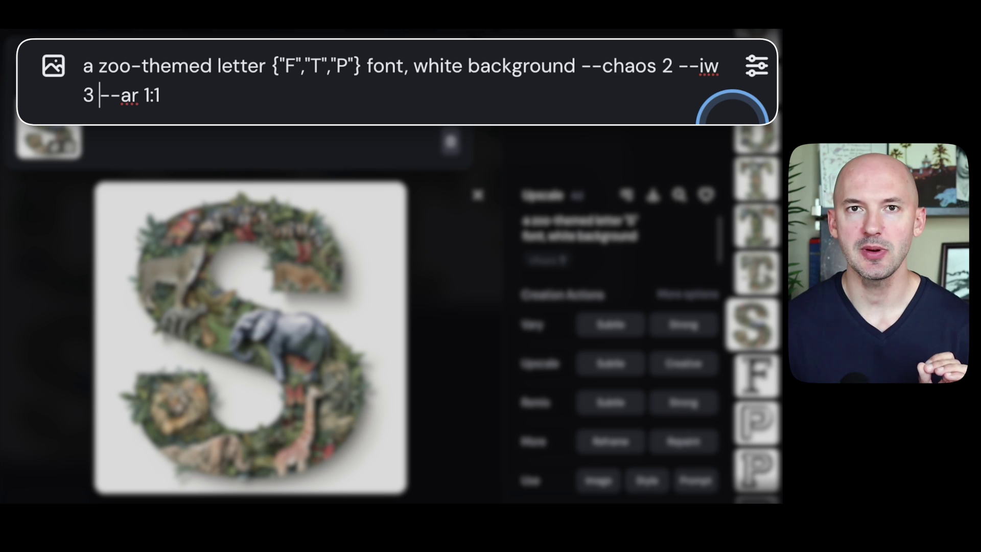
pyautogui.write('sw 100')
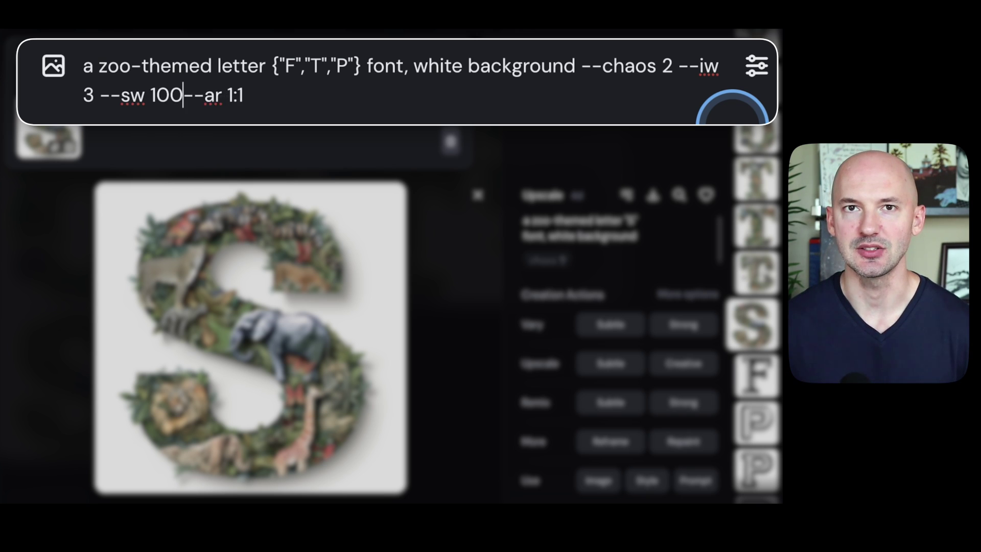
pyautogui.write('0')
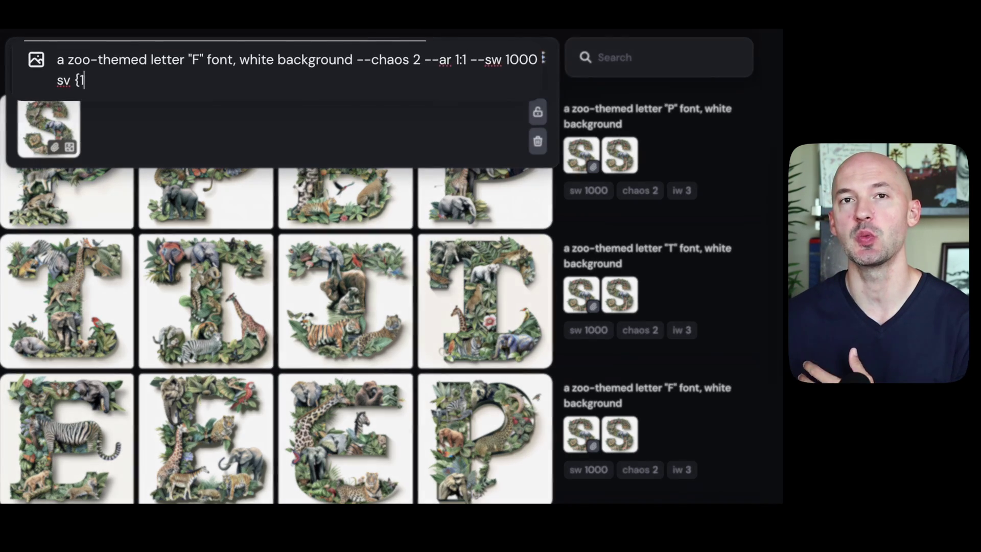
# Set the F prompt's style version to {1,2,3} and generate the three F variant grids.
pyautogui.write('1,2,3}')
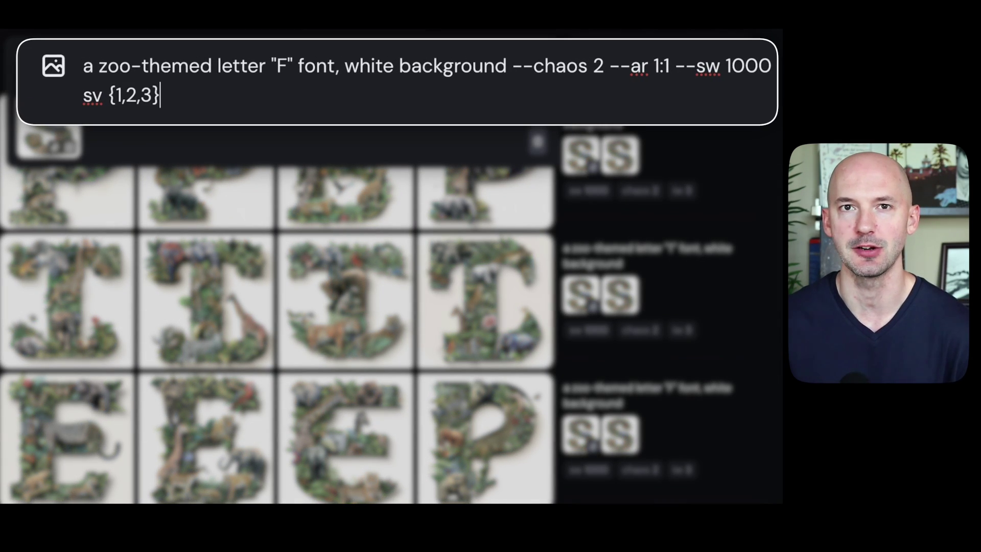
pyautogui.click(422, 295)
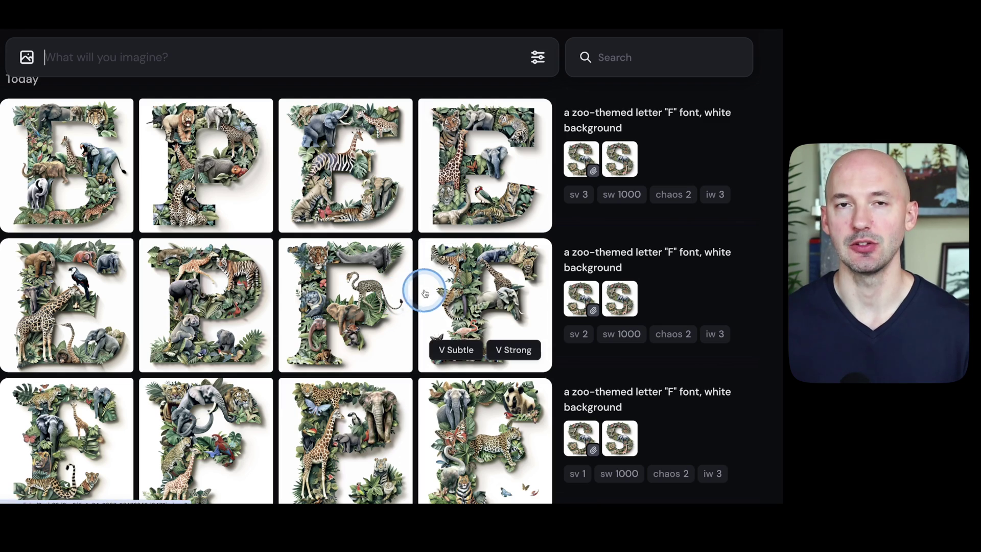
pyautogui.click(500, 426)
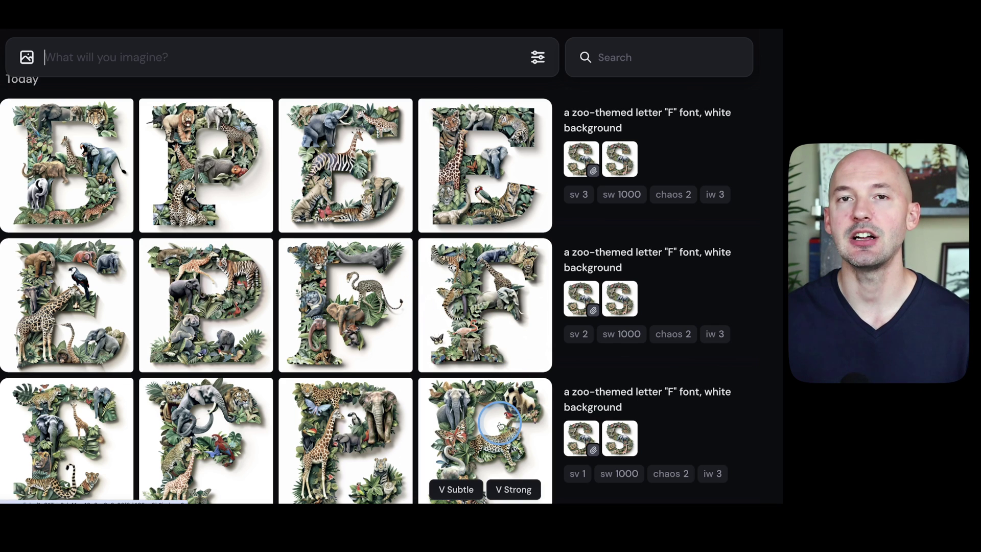
pyautogui.click(229, 461)
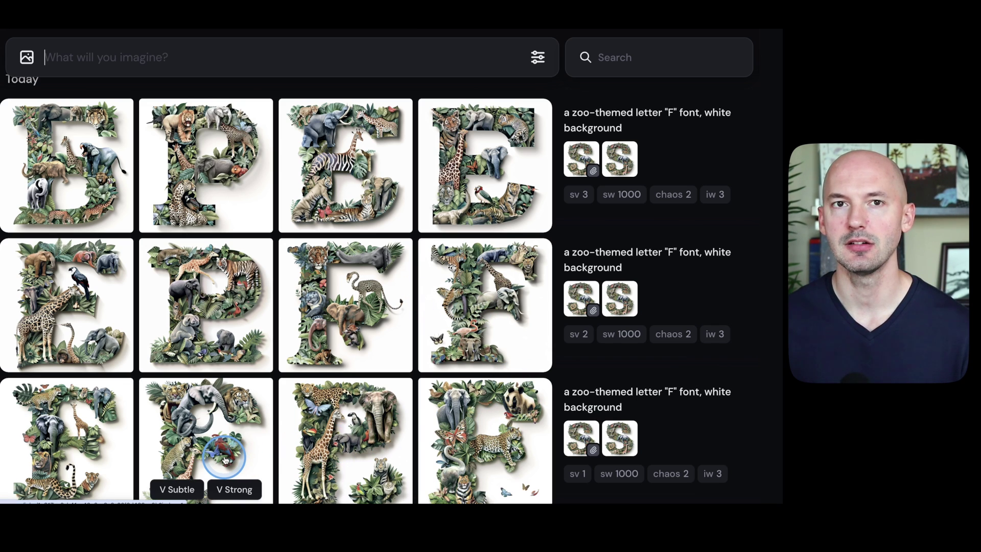